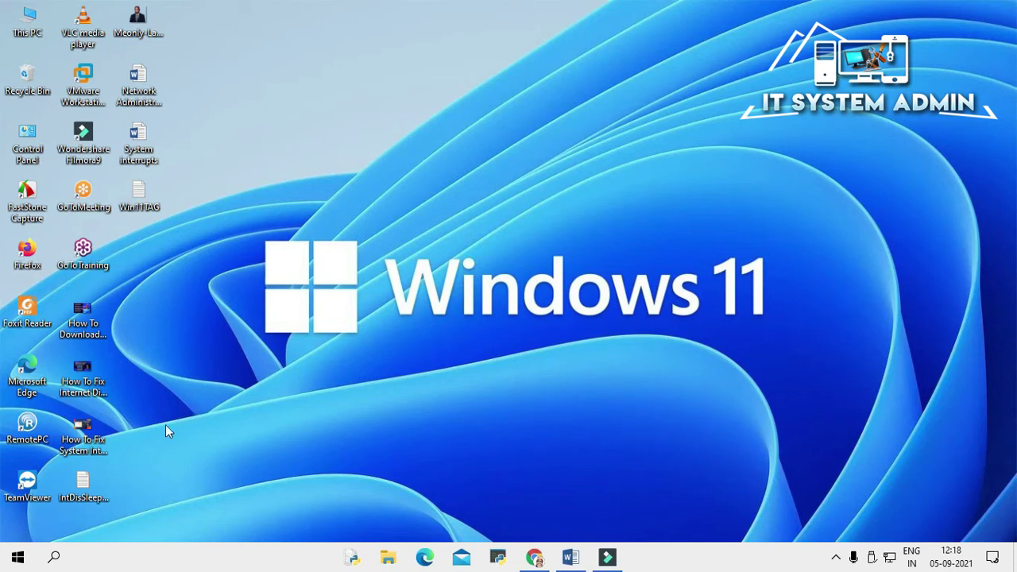
- Search Windows for 'dev' and launch Device Manager from the results
left_click(54, 559)
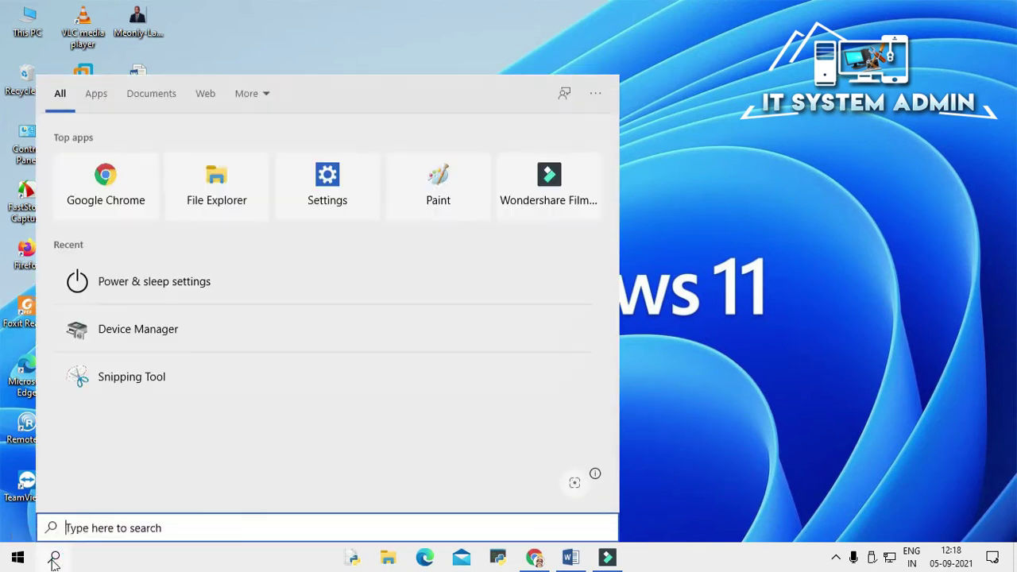
type("dev")
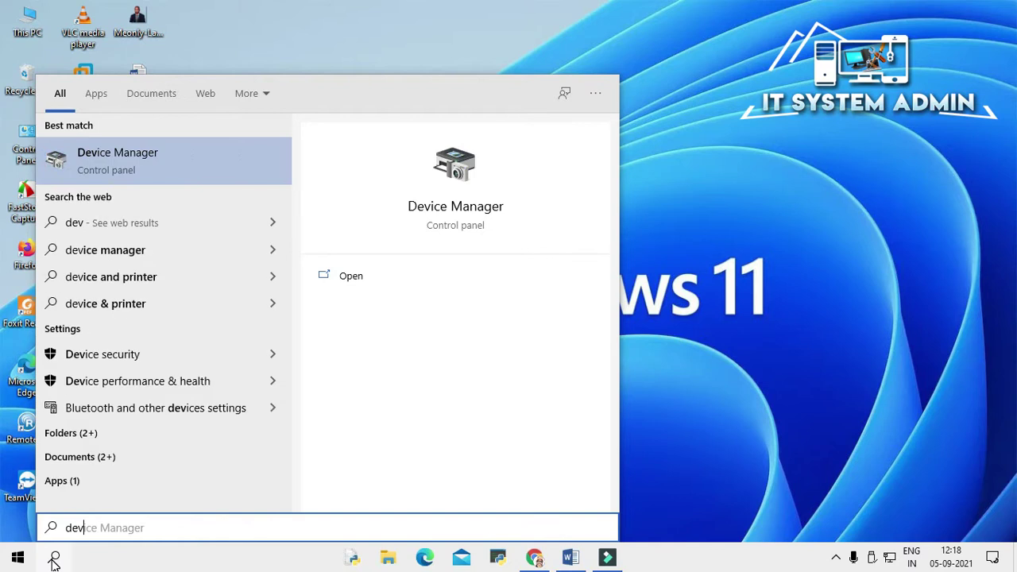
left_click(156, 155)
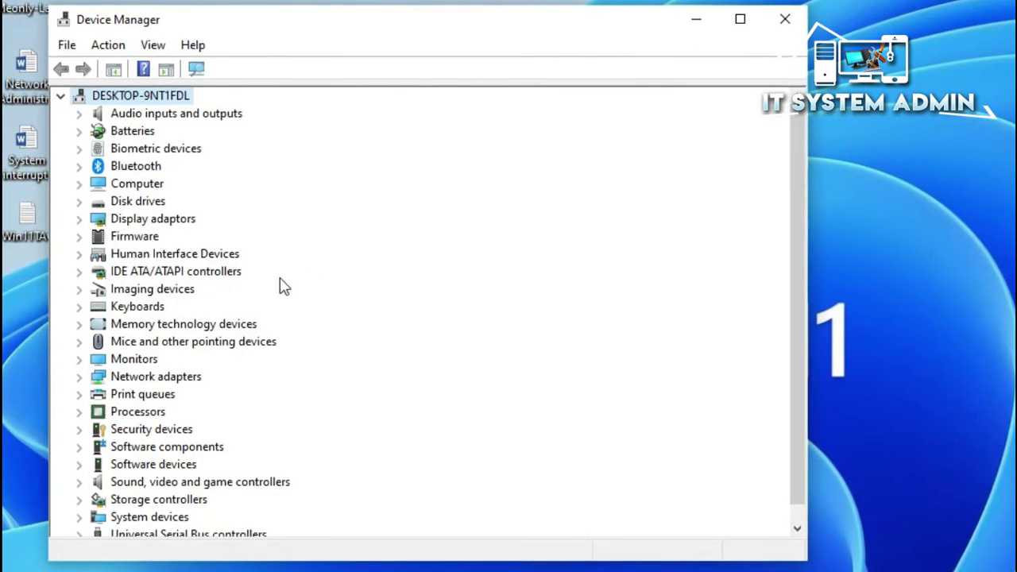
- Expand Keyboards and bring up the context menu for HID Keyboard Device
left_click(140, 307)
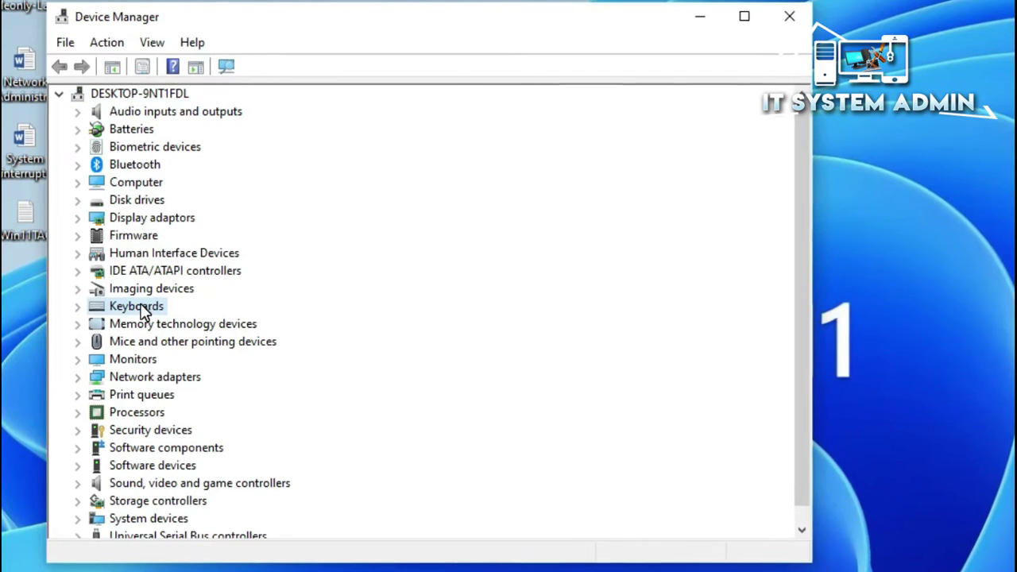
left_click(80, 307)
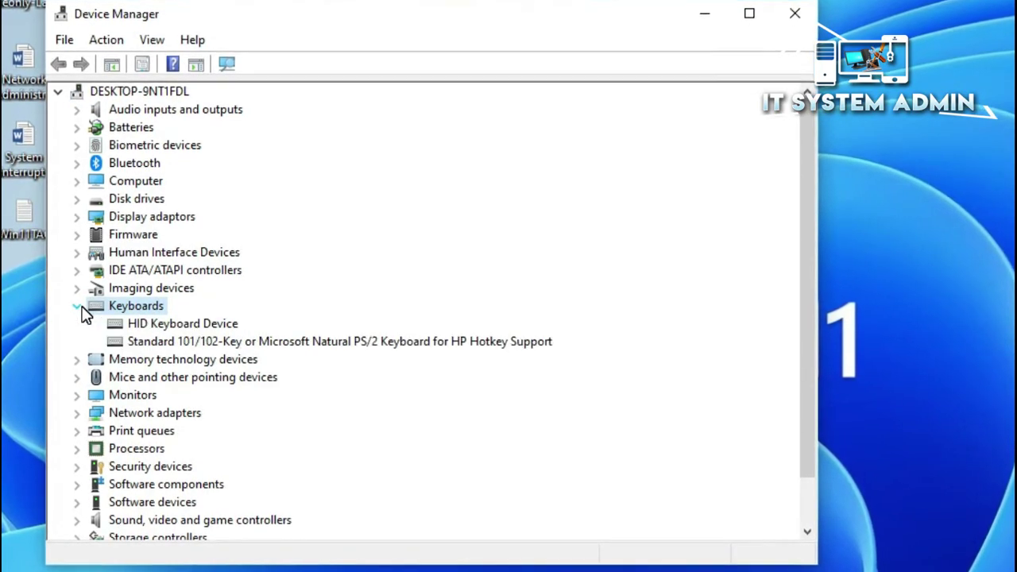
left_click(155, 325)
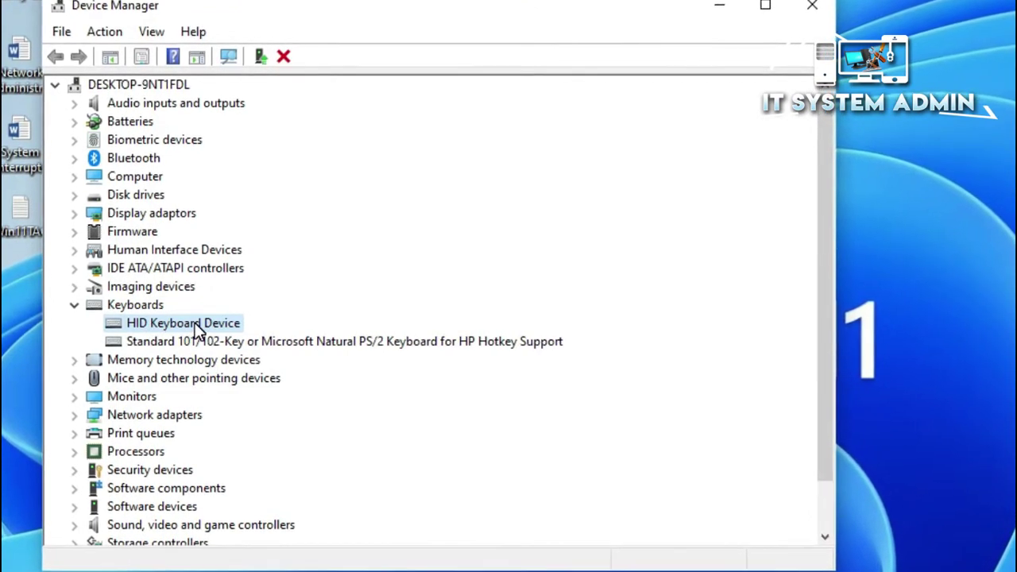
right_click(196, 323)
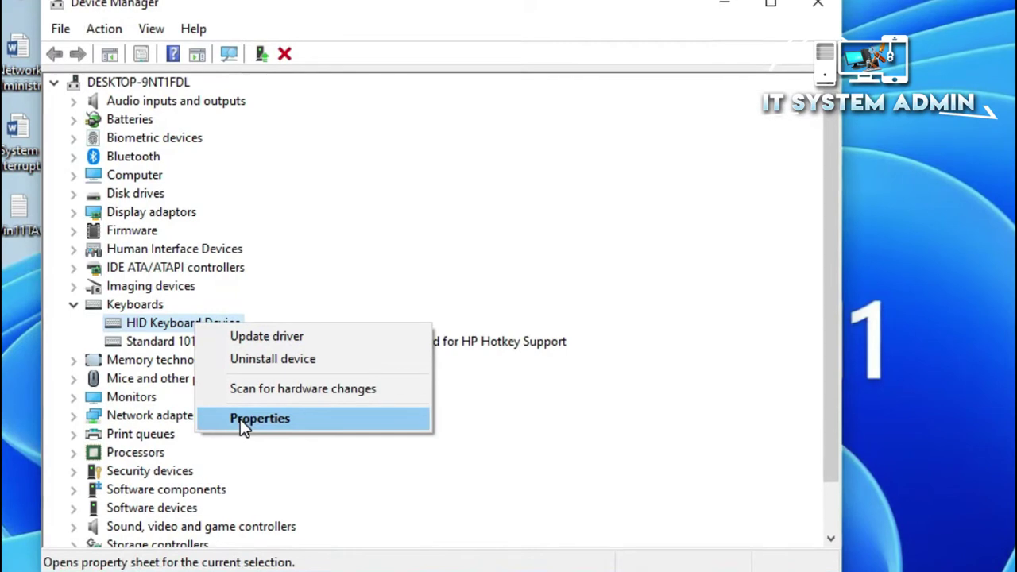
- In HID Keyboard Device Properties, enable 'Allow this device to wake the computer' under Power Management and confirm
left_click(303, 418)
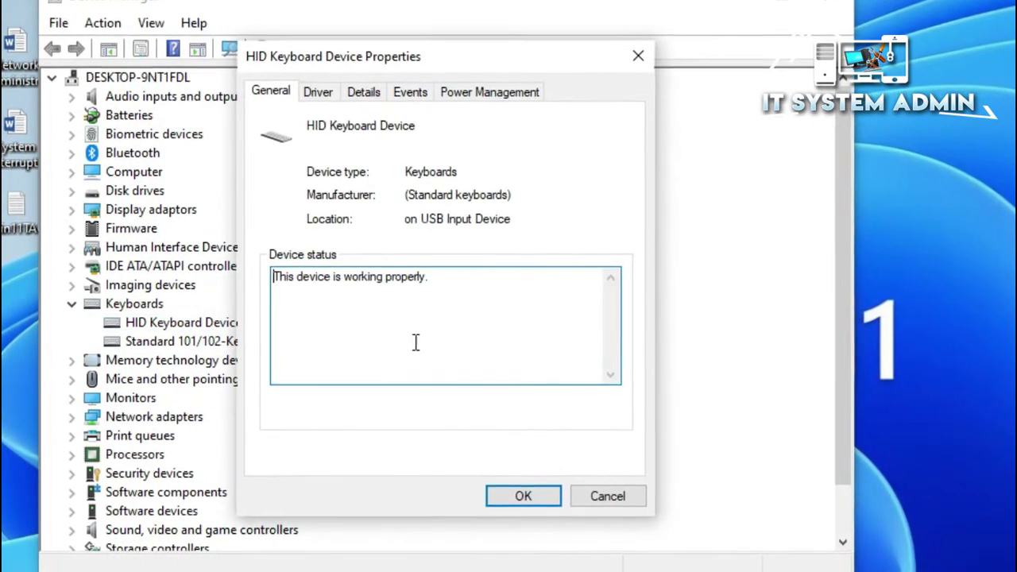
left_click(500, 91)
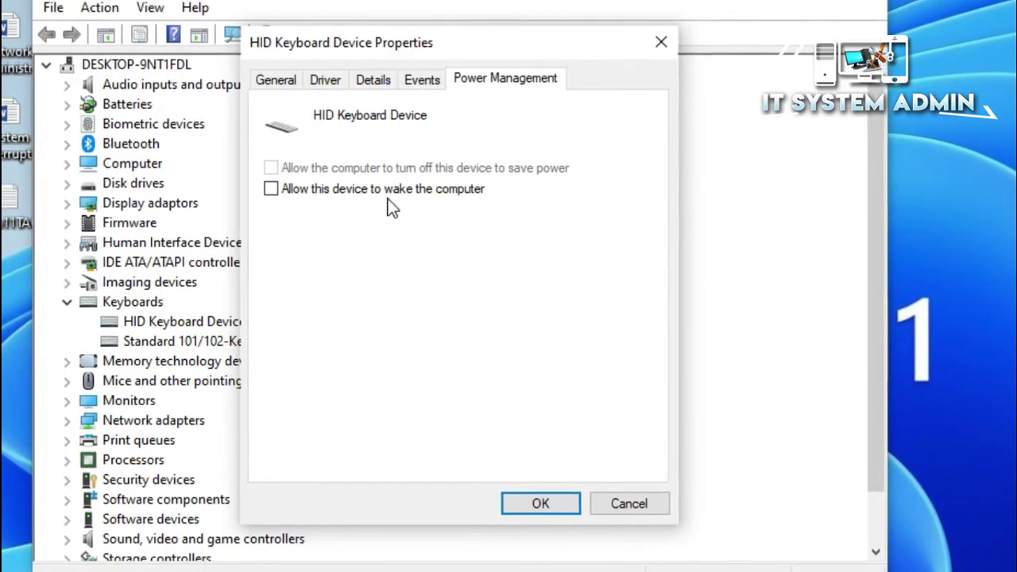
left_click(275, 186)
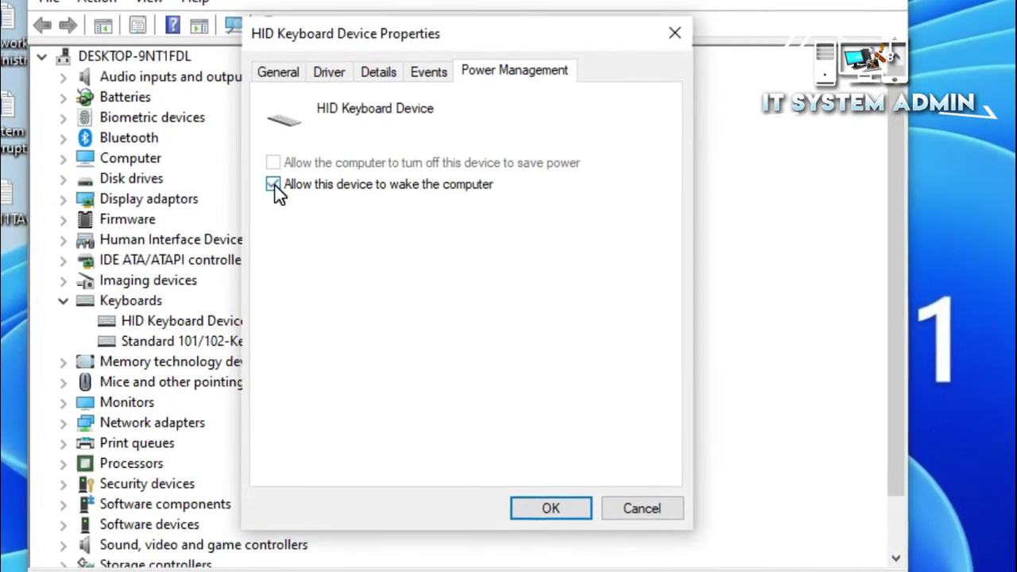
left_click(559, 511)
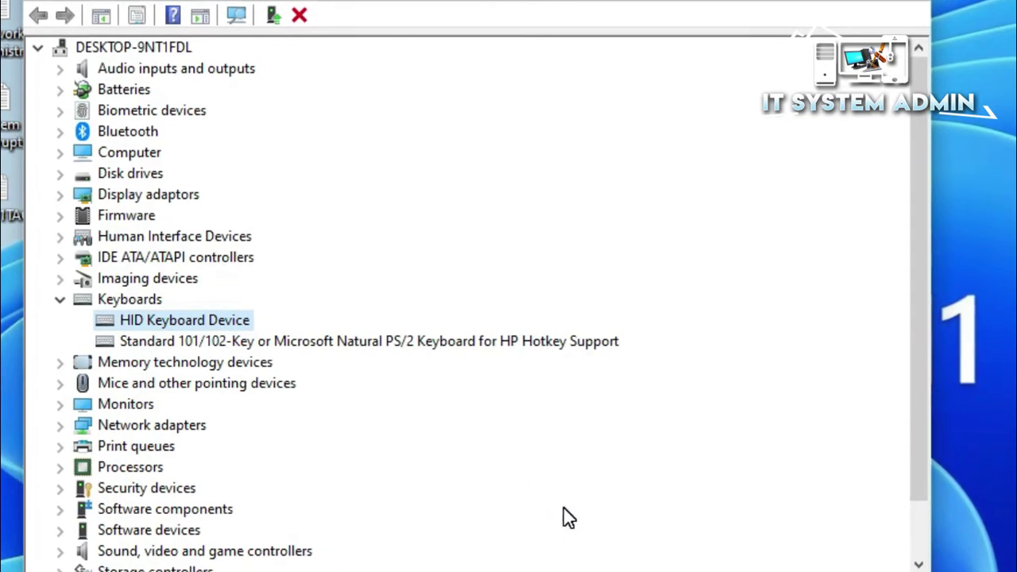
- Collapse Keyboards, expand Mice and other pointing devices, and open HID-compliant mouse Properties
left_click(59, 300)
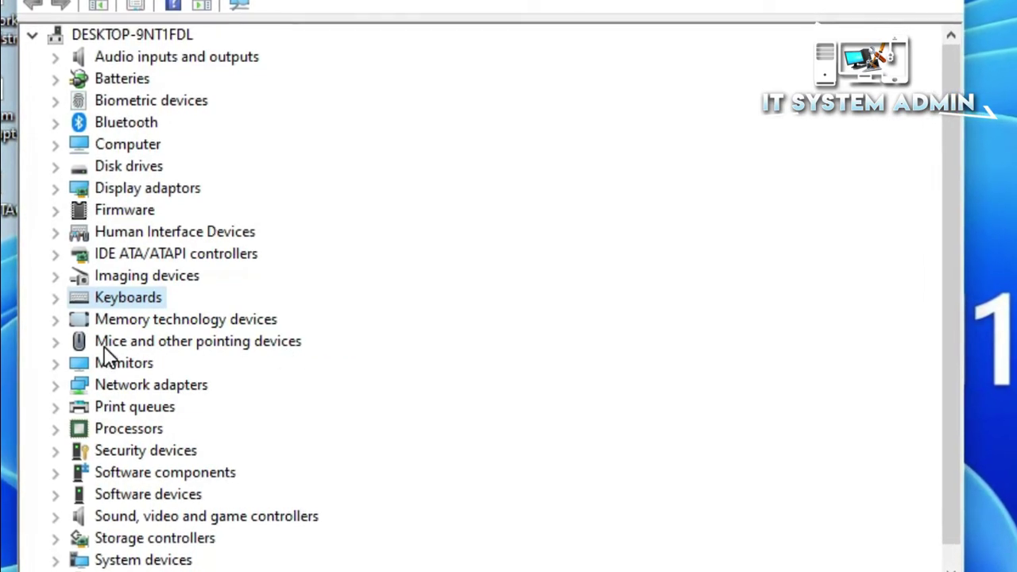
left_click(55, 344)
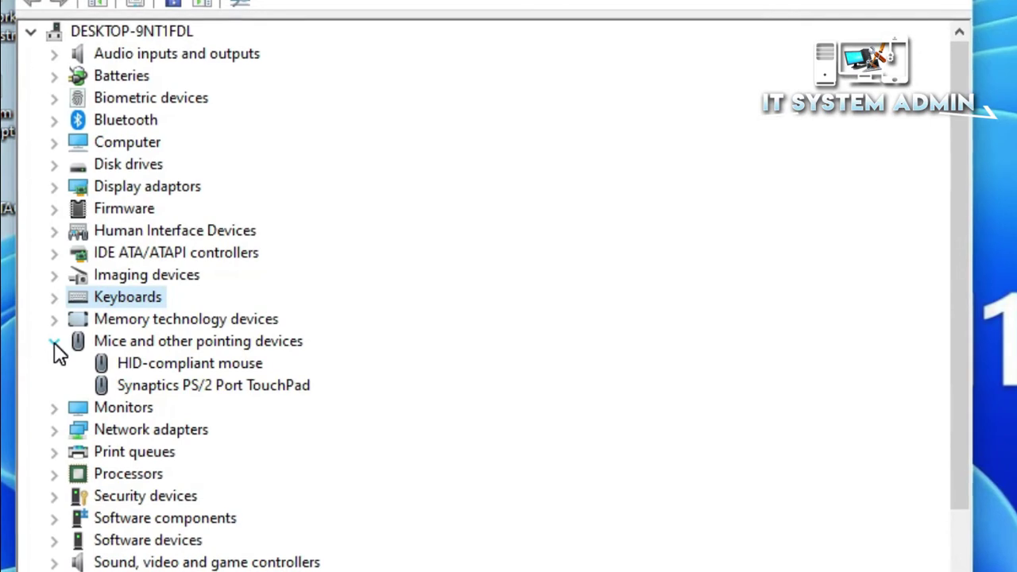
left_click(135, 364)
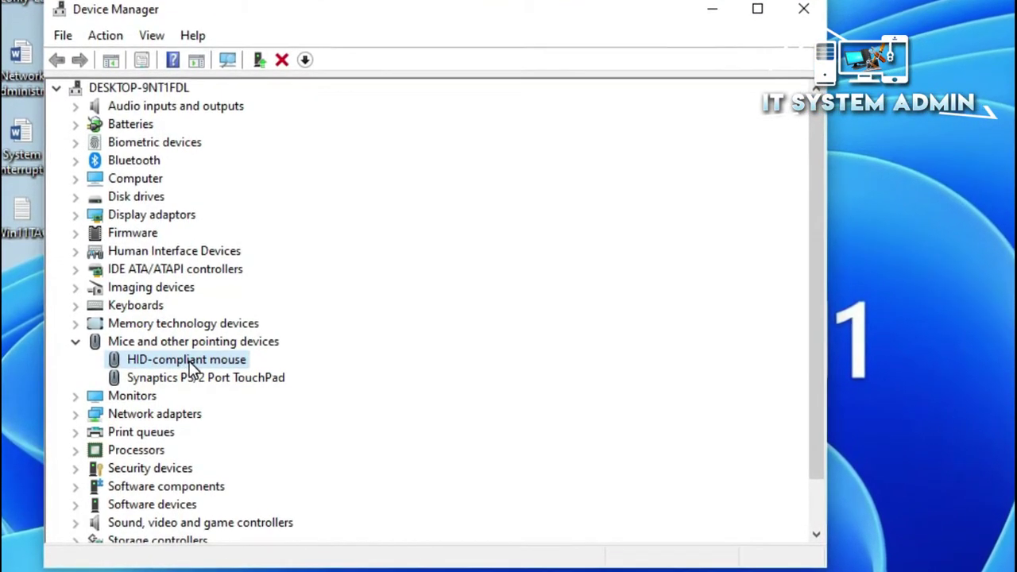
right_click(188, 362)
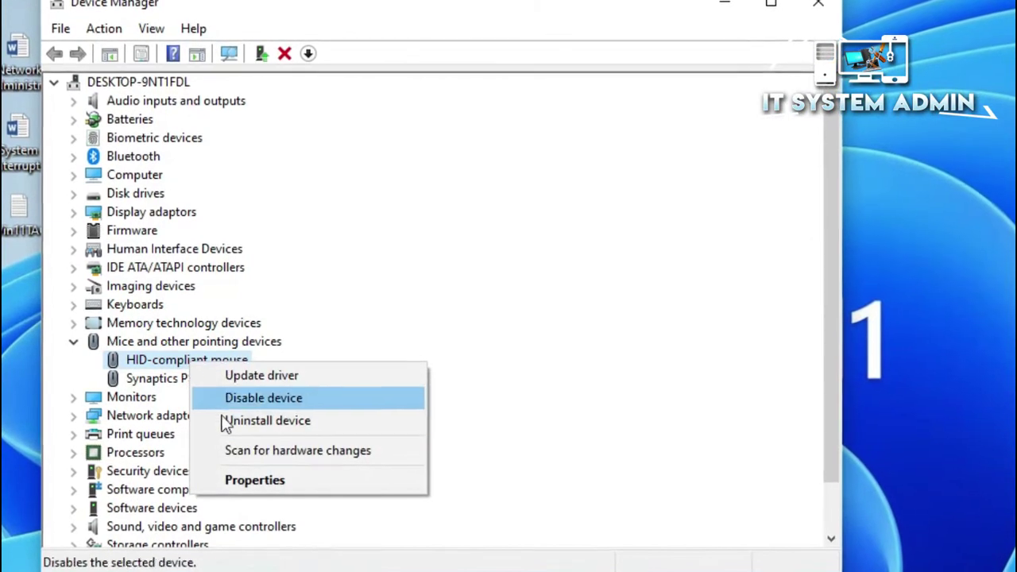
left_click(262, 480)
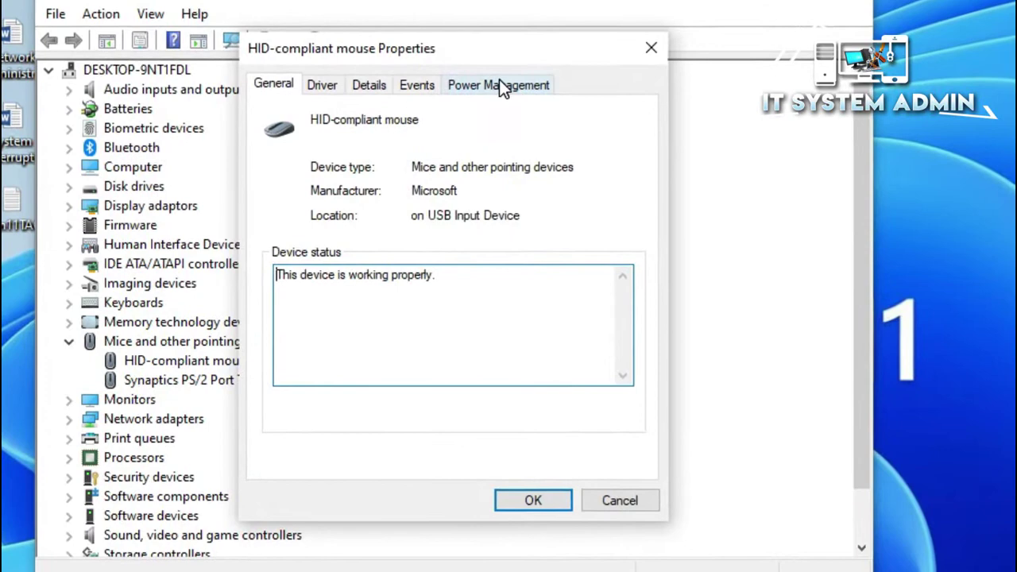
- Enable 'Allow this device to wake the computer' for the HID-compliant mouse, confirm, and exit Device Manager
left_click(499, 88)
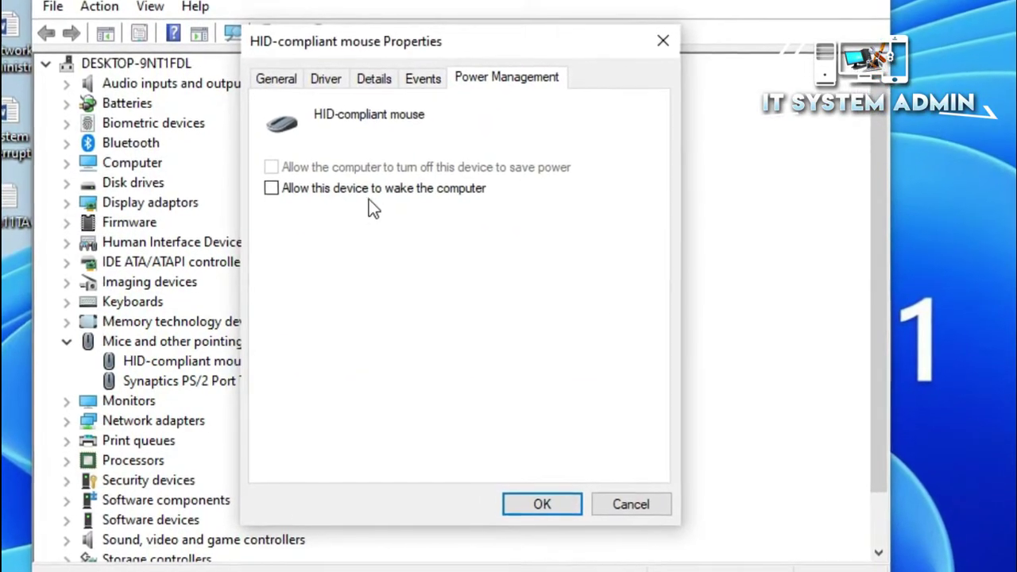
left_click(272, 187)
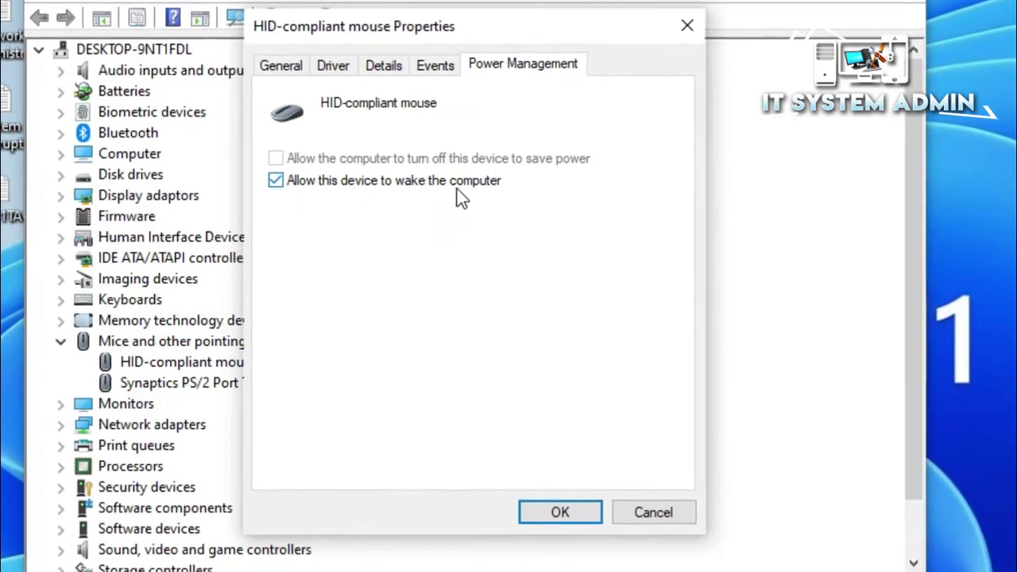
left_click(576, 521)
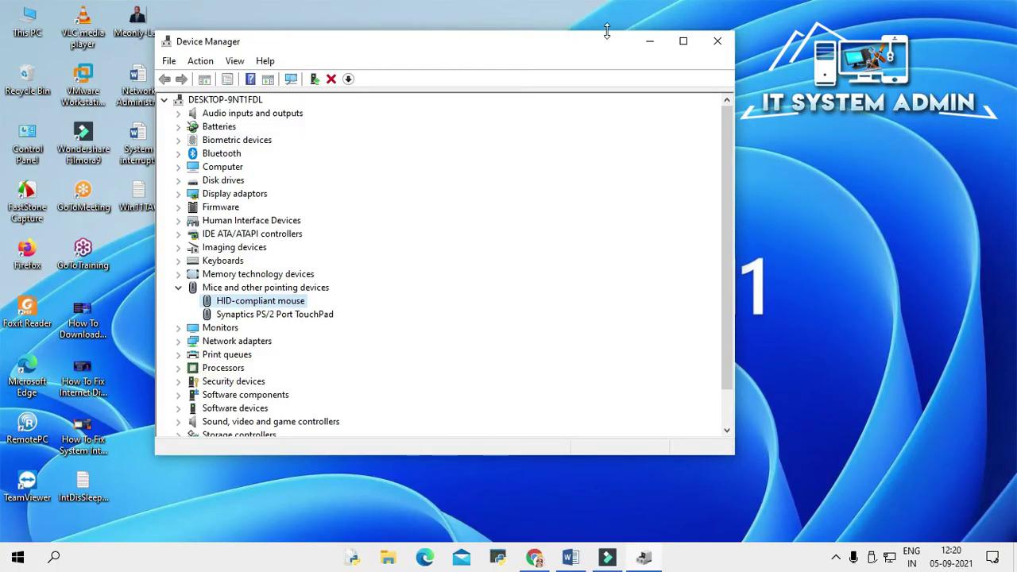
left_click(729, 43)
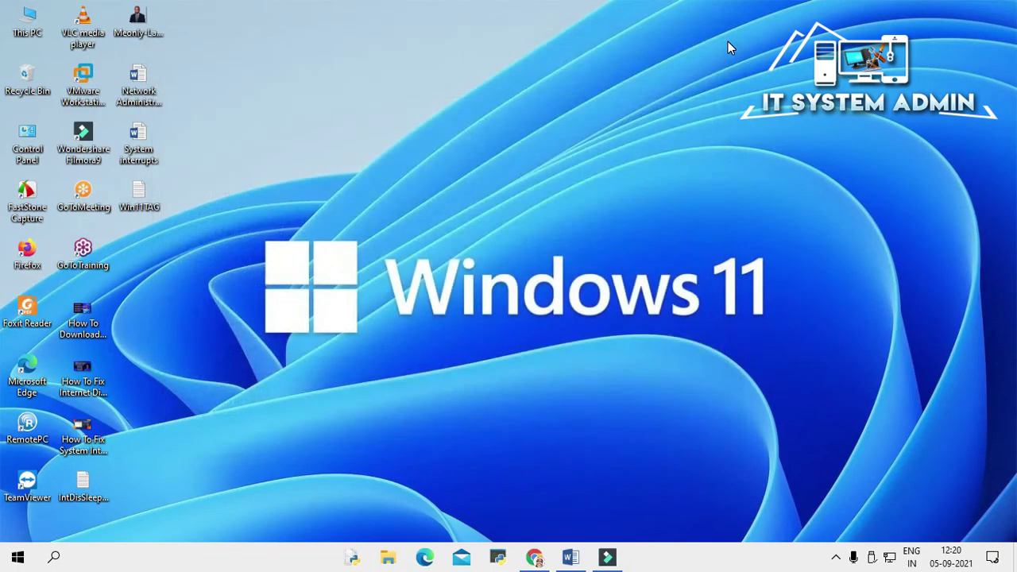
- Search Windows for 'power' and select Power & sleep settings
left_click(56, 557)
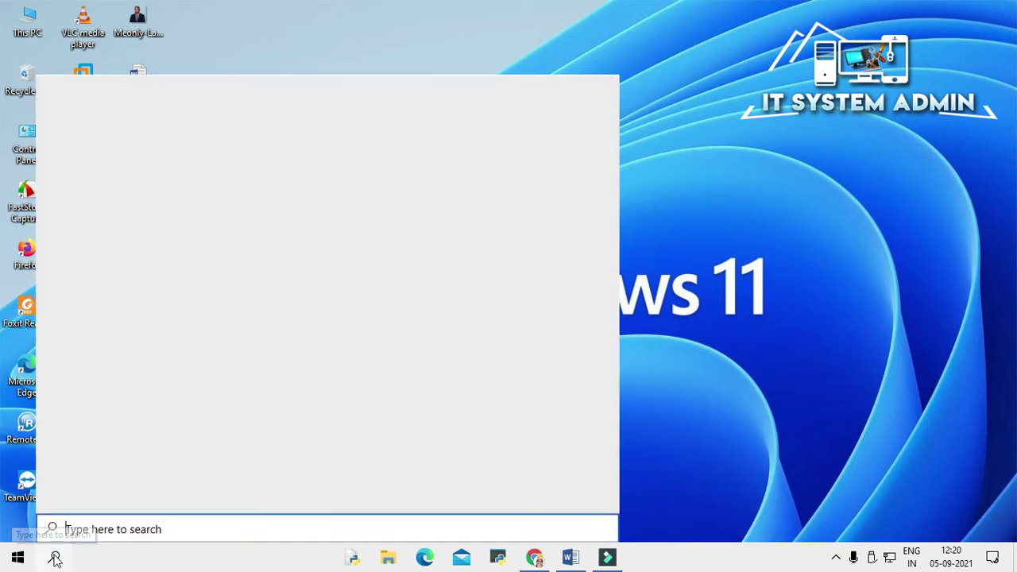
type("po")
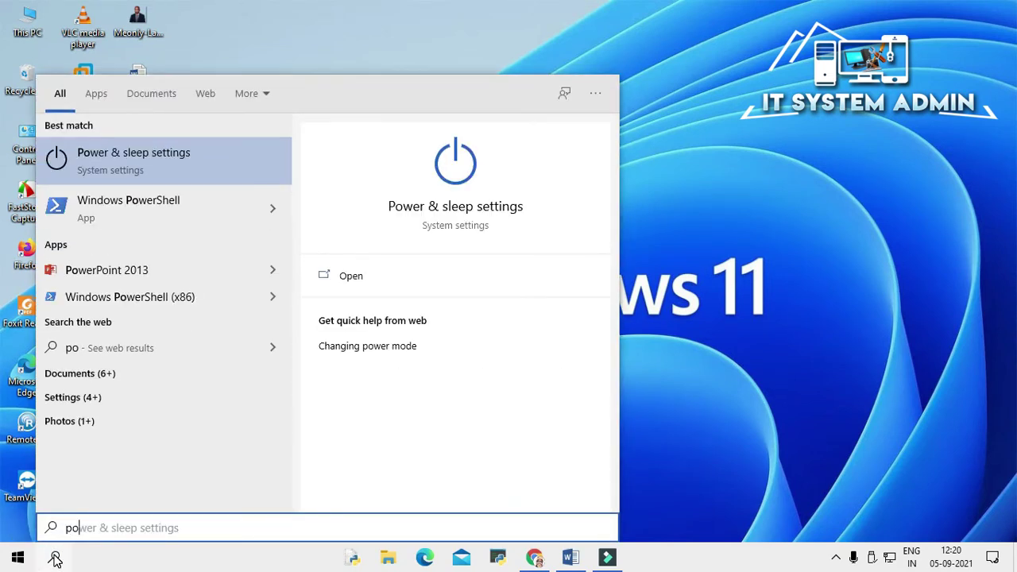
type("wer")
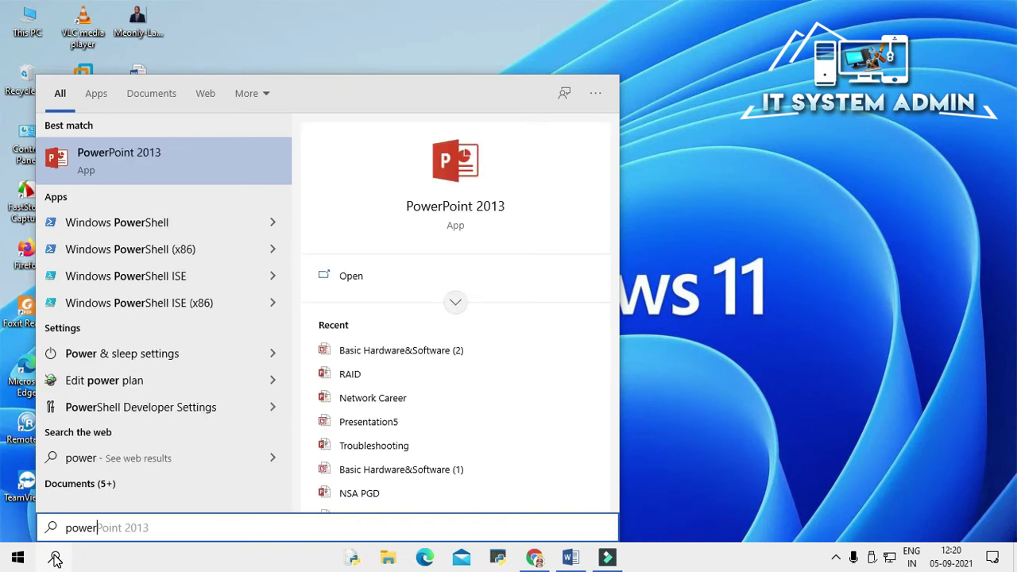
left_click(163, 360)
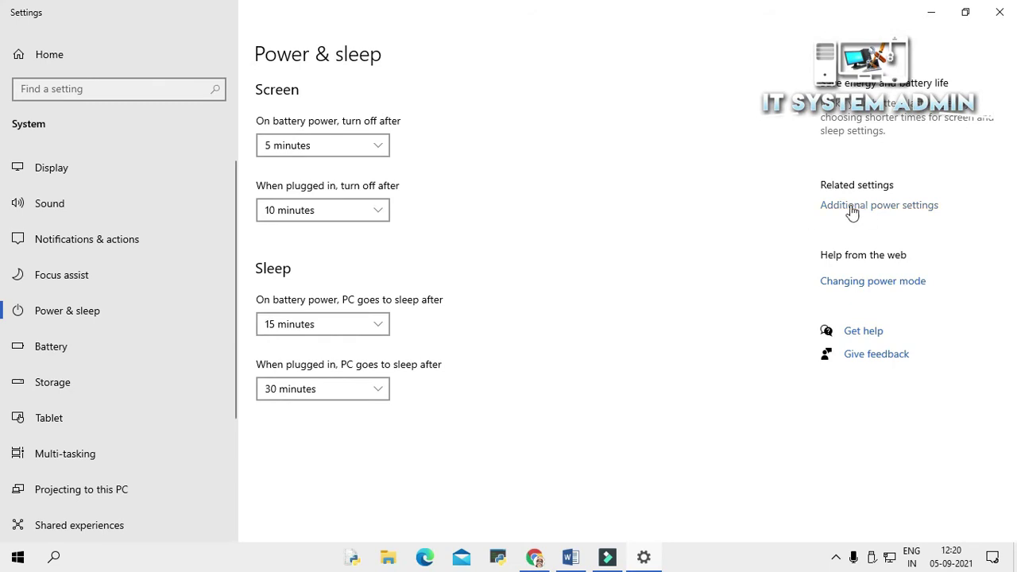
- Follow the 'Additional power settings' link under Related settings
left_click(887, 207)
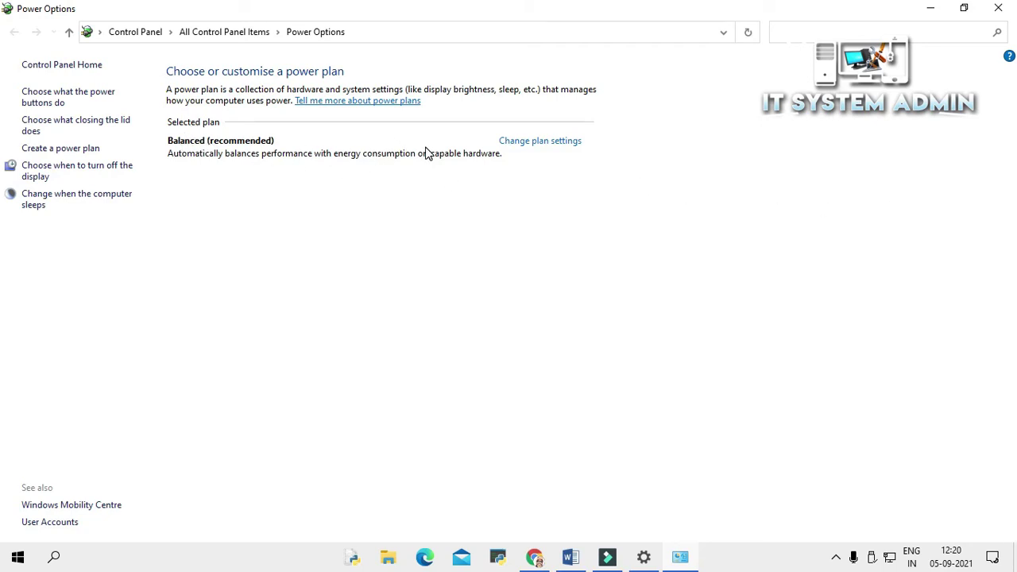
- Choose 'Change plan settings' for the Balanced (recommended) plan
left_click(545, 144)
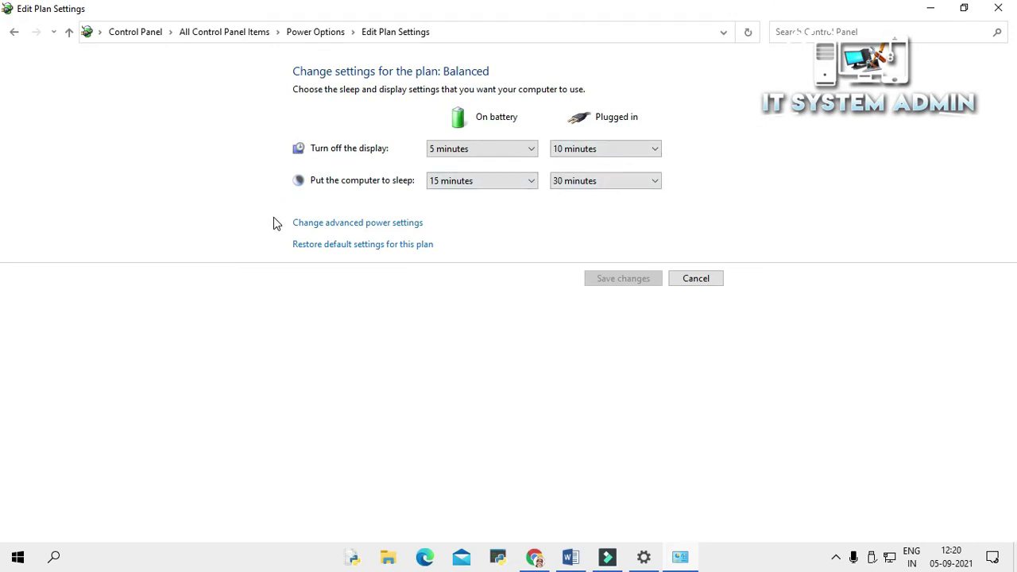
- In Advanced power settings, expand PCI Express > Link State Power Management to show its values
left_click(390, 229)
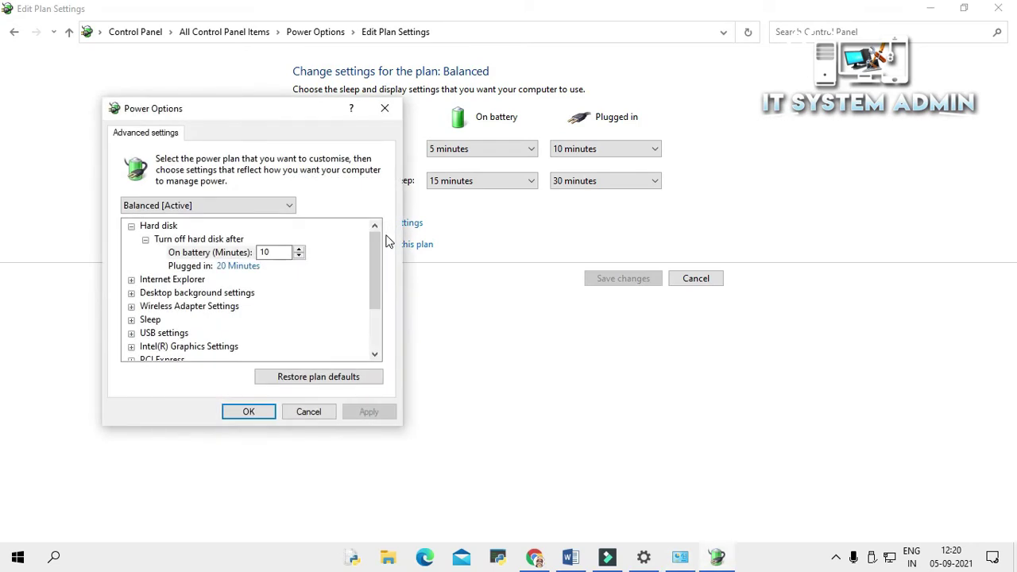
left_click_drag(379, 248, 379, 283)
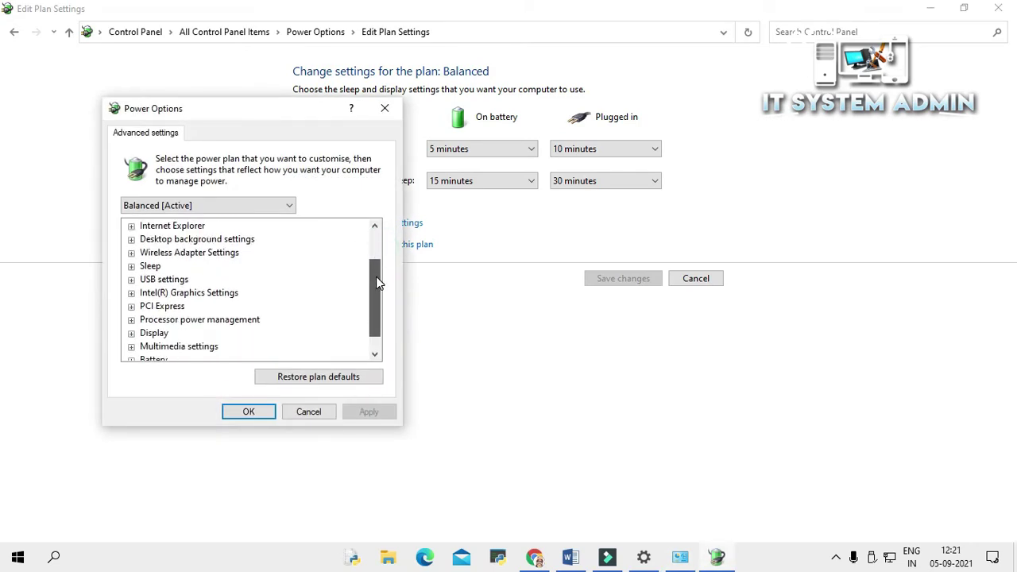
left_click(170, 307)
left_click(132, 307)
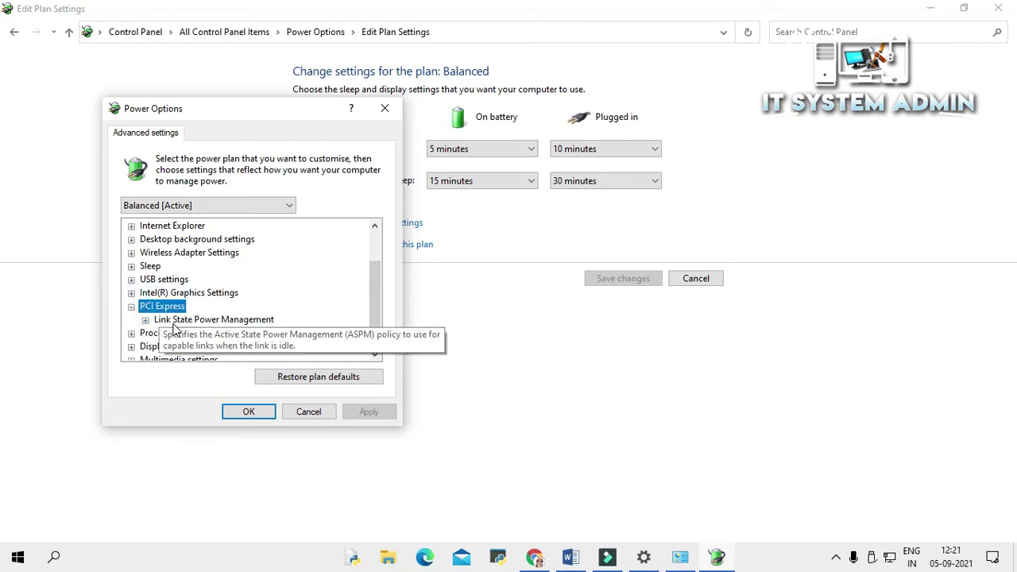
left_click(229, 321)
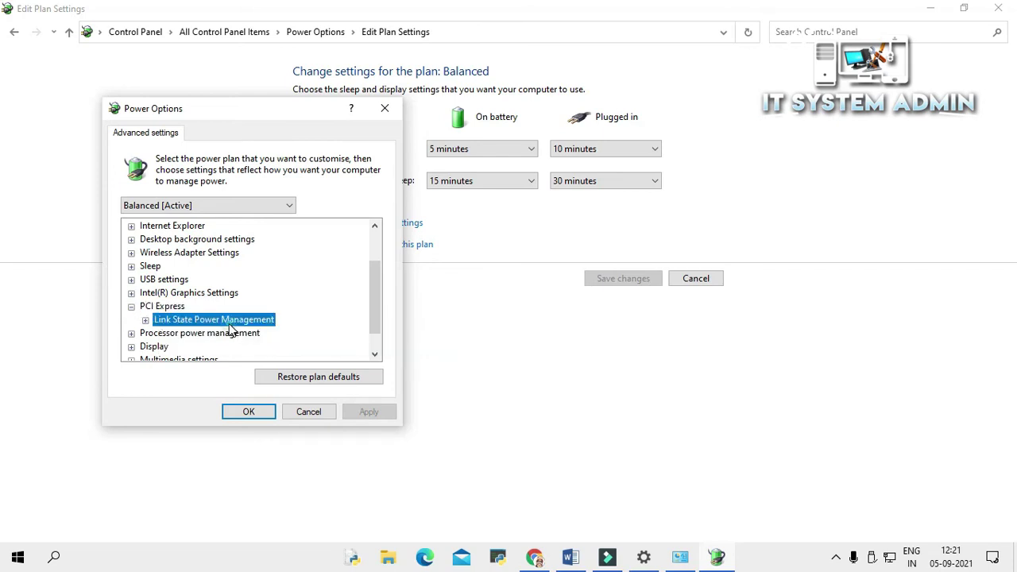
left_click(145, 320)
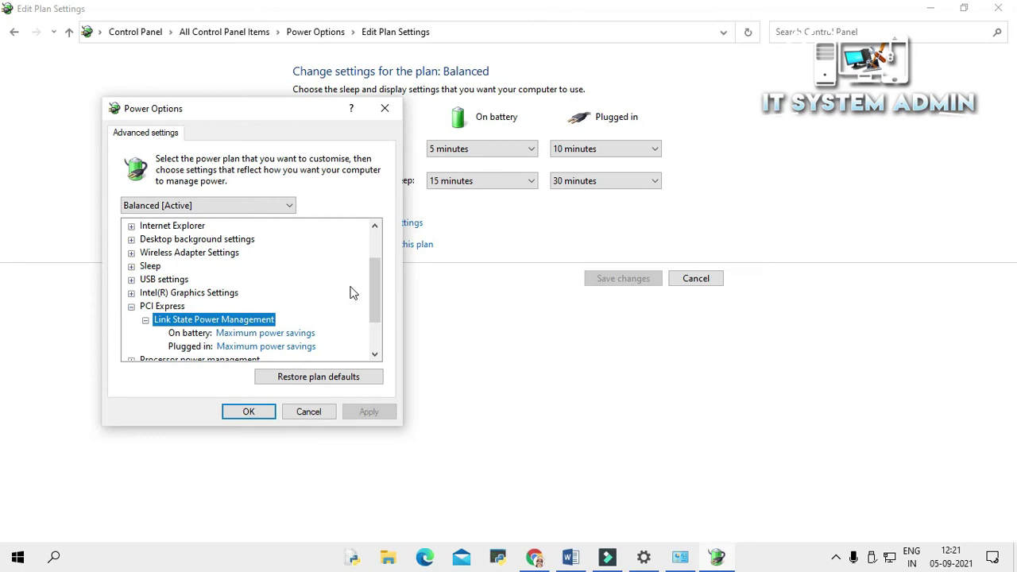
- Change Link State Power Management to Off for both On battery and Plugged in
left_click_drag(380, 293, 380, 314)
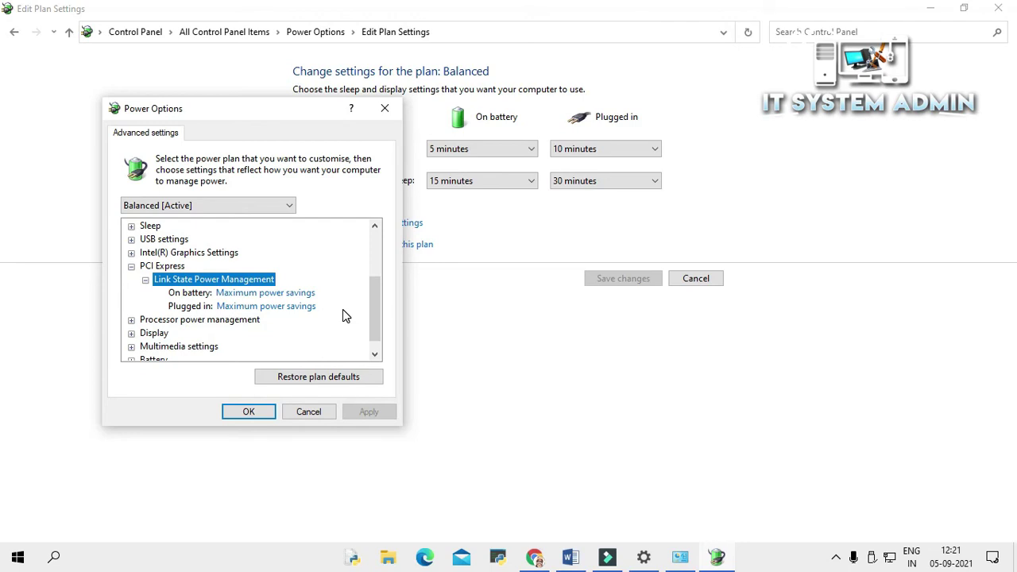
left_click(314, 295)
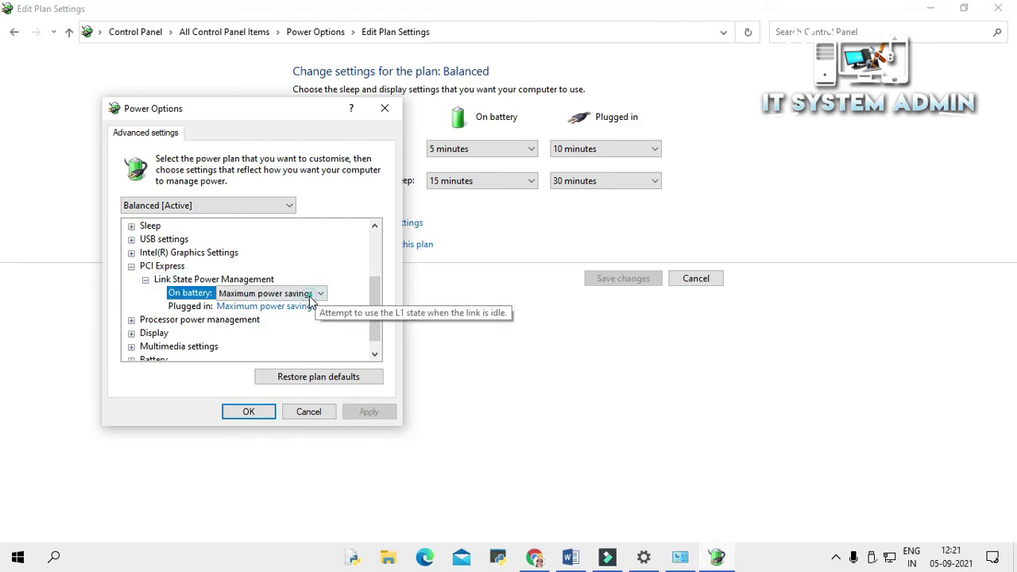
left_click(320, 294)
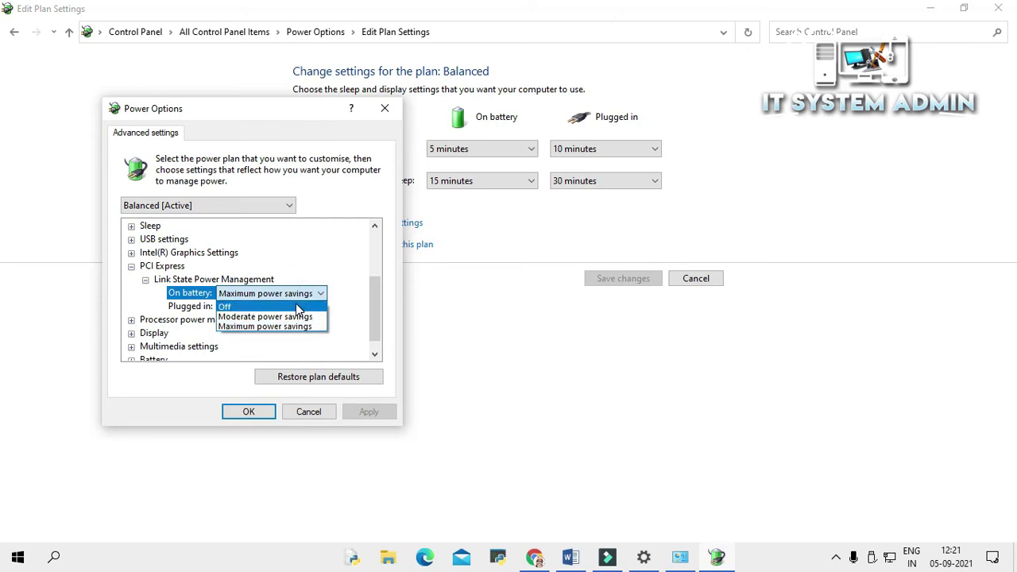
left_click(298, 307)
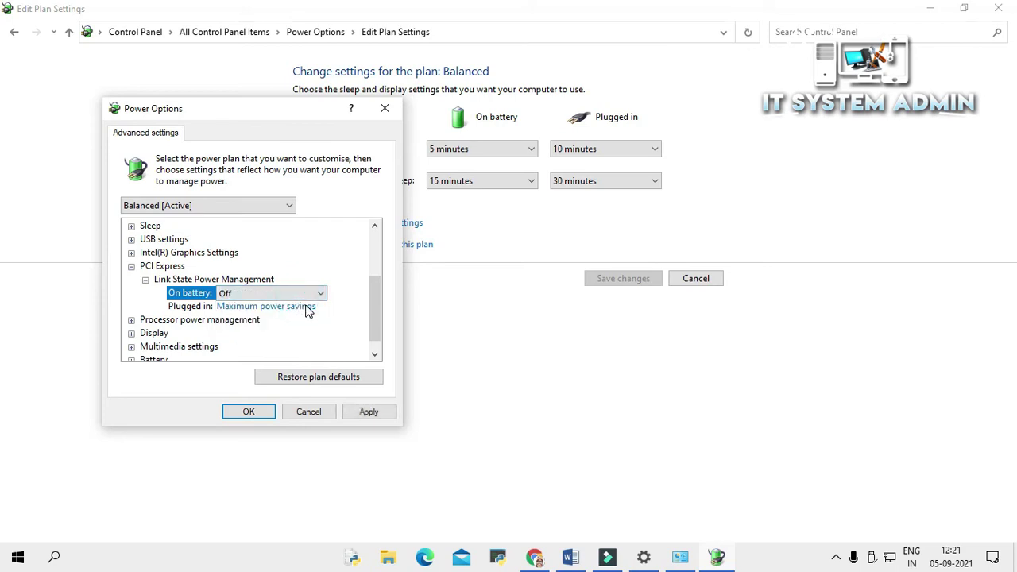
left_click(306, 308)
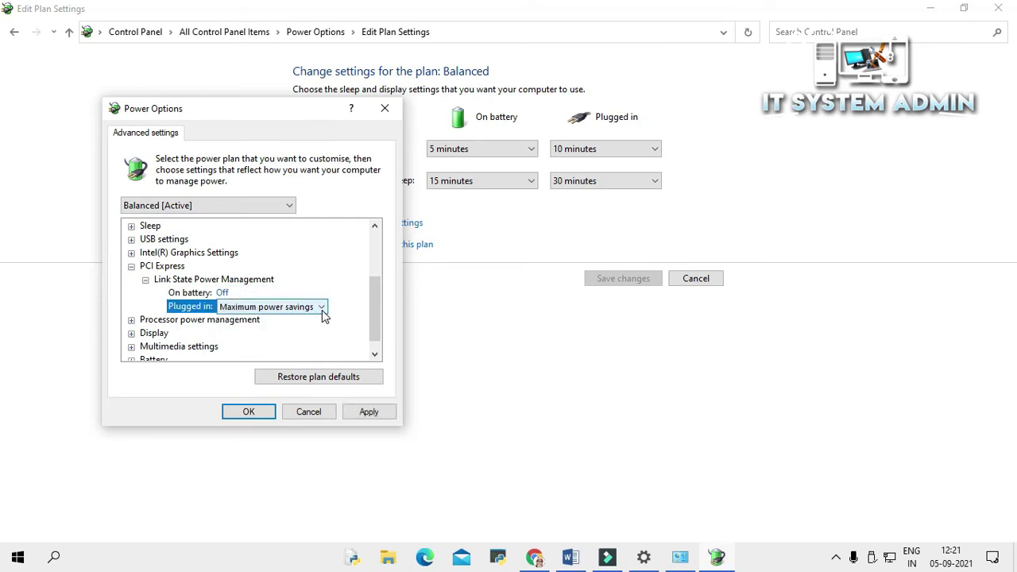
left_click(322, 309)
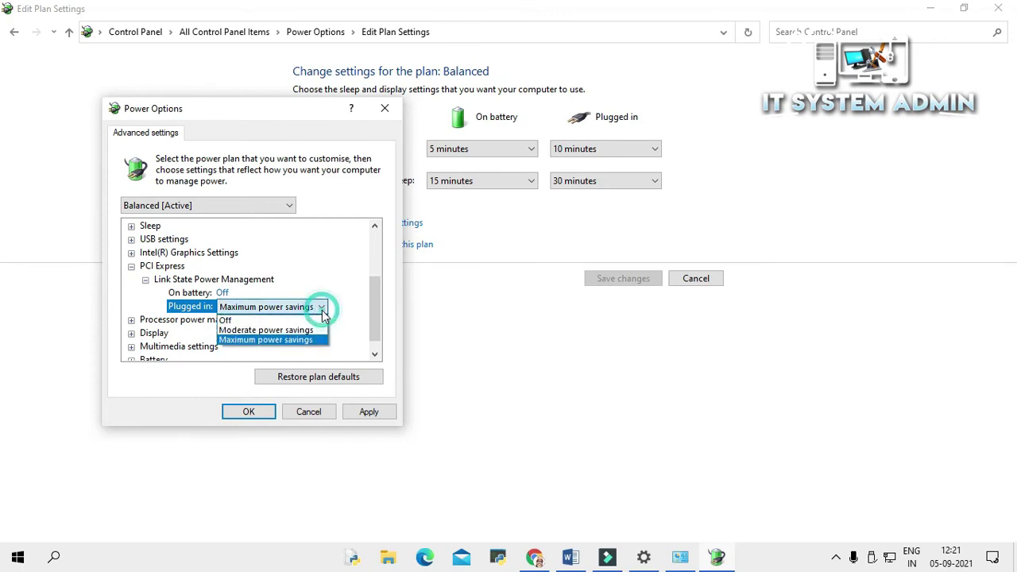
left_click(280, 322)
left_click(362, 308)
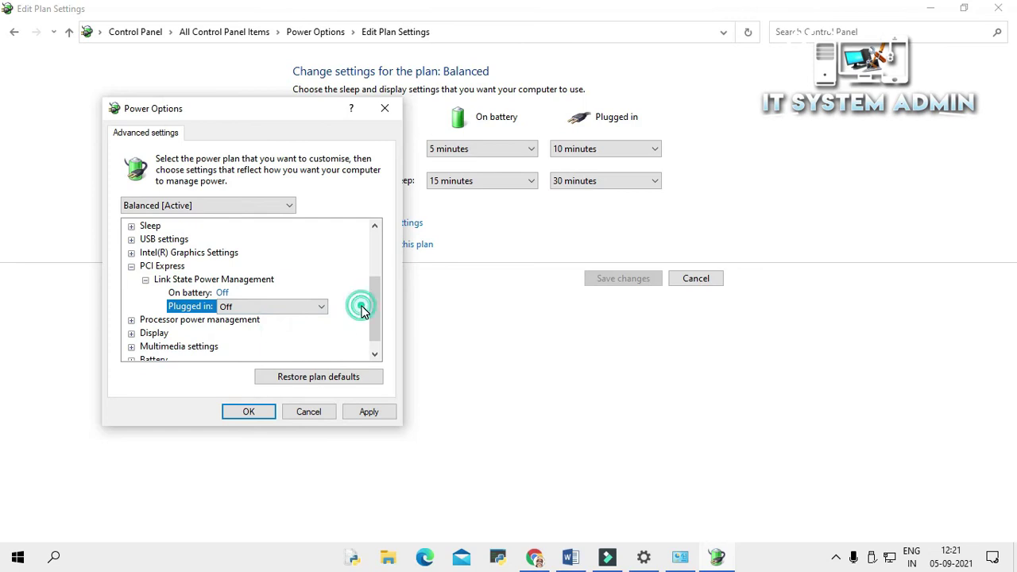
- Apply and save the advanced settings, then close the Control Panel and Settings windows
left_click(365, 412)
left_click(256, 412)
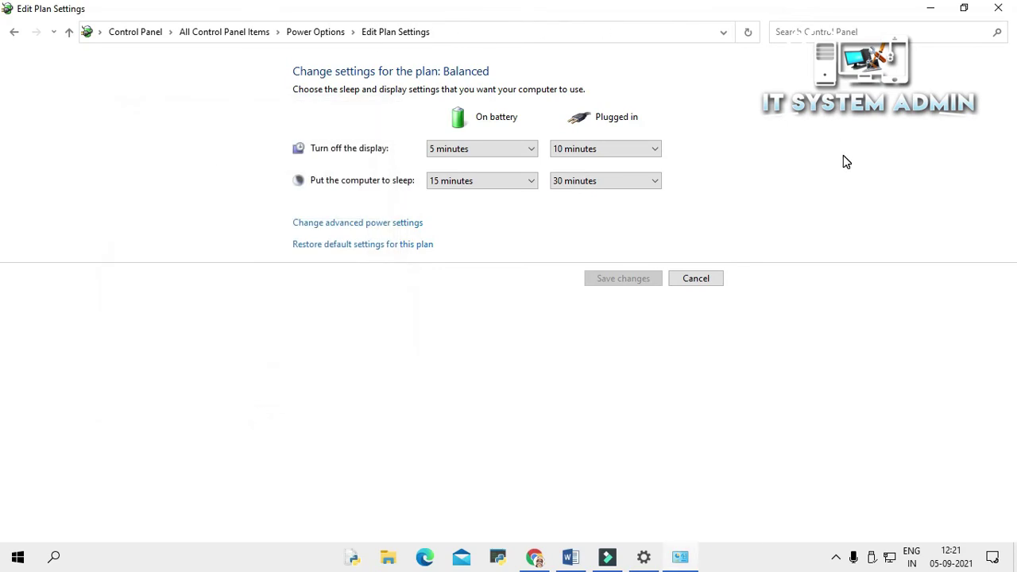
left_click(1000, 9)
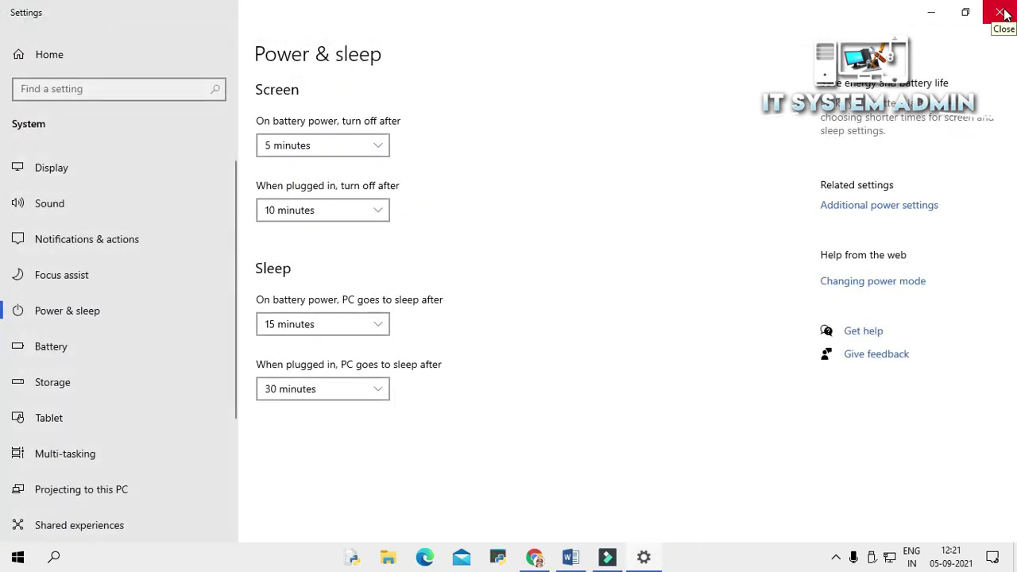
left_click(1003, 12)
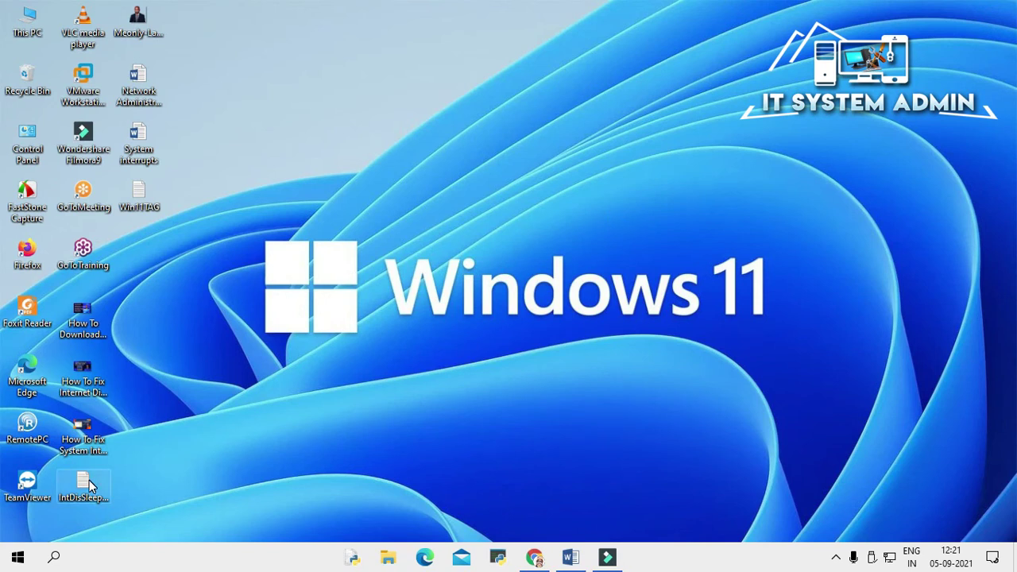
- Search for 'cmd' and run Command Prompt as administrator
left_click(55, 558)
type("cm")
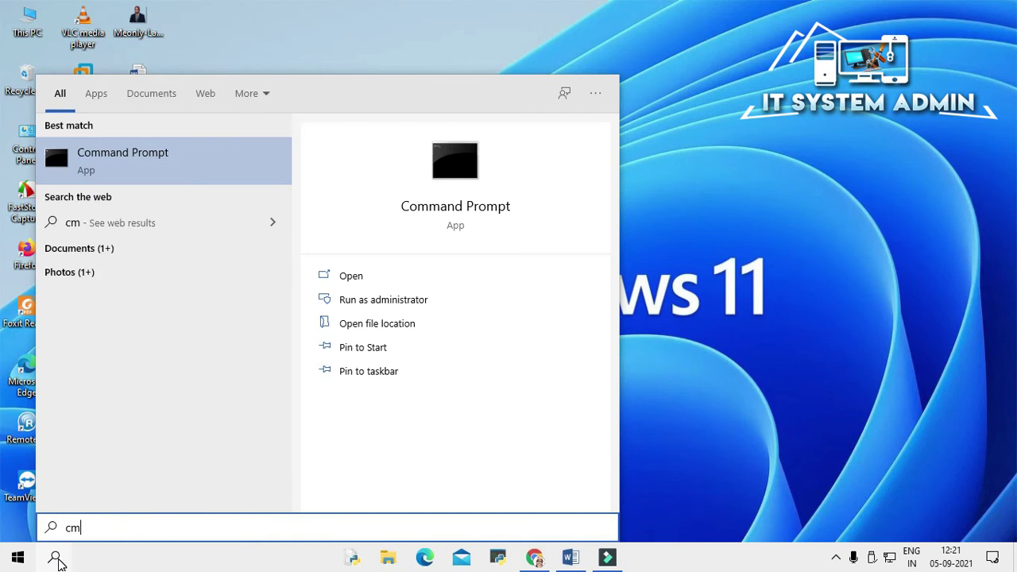
type("d")
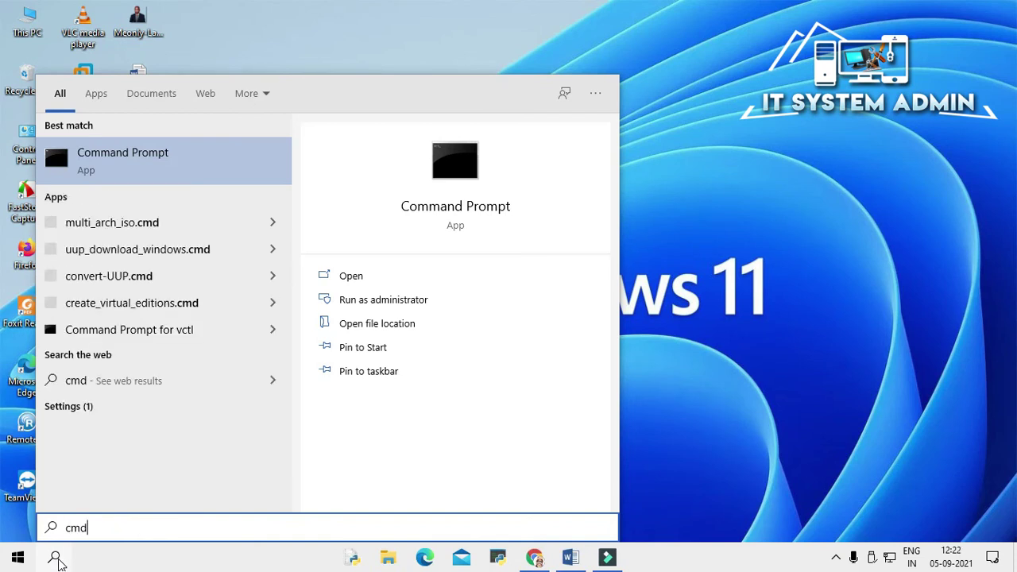
right_click(167, 165)
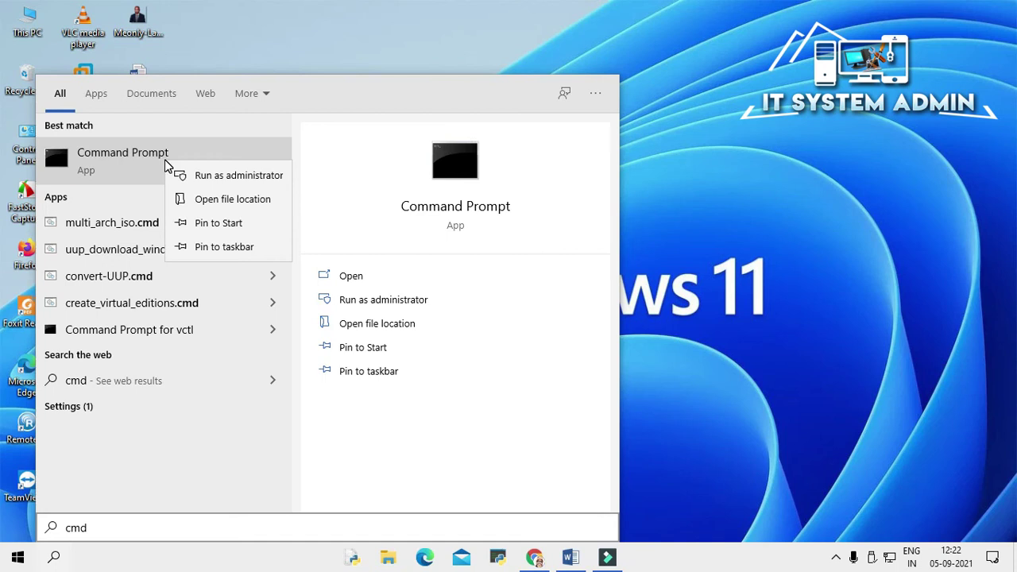
left_click(241, 180)
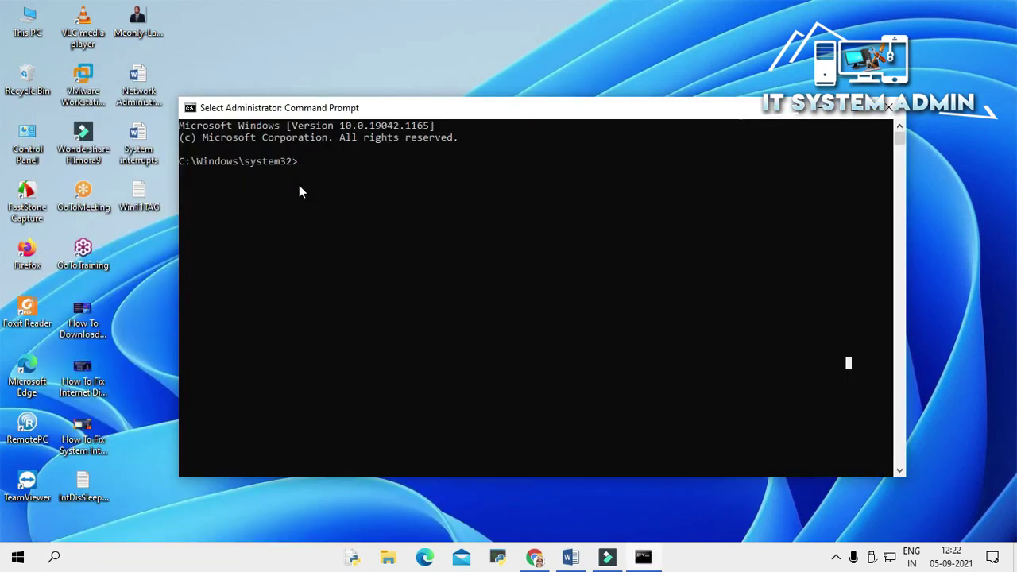
- Run 'powercfg -h off' to disable hibernation, then close the Command Prompt window
key("Escape")
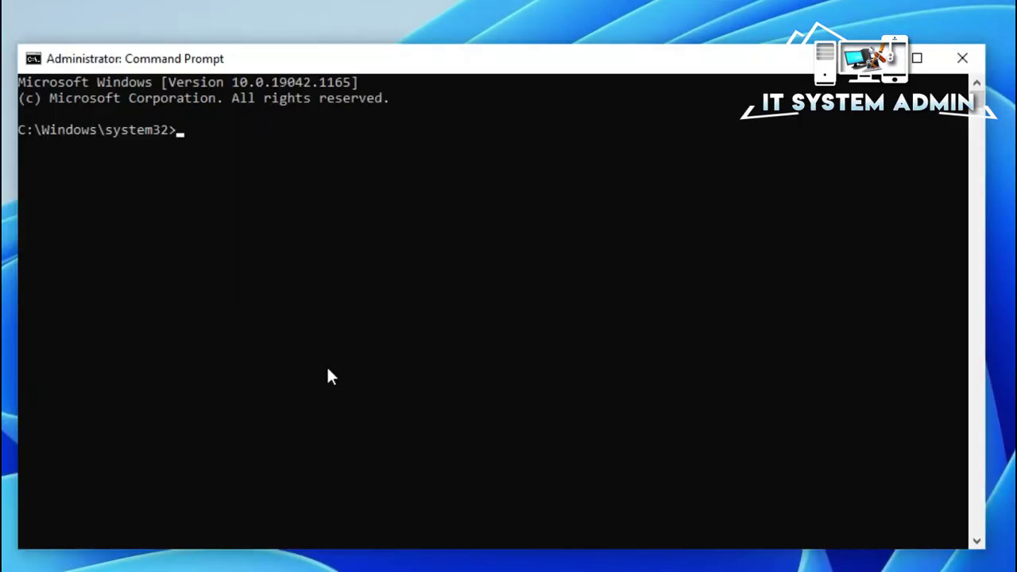
type("powergf")
key("BackSpace")
key("BackSpace")
type("cfg -h off")
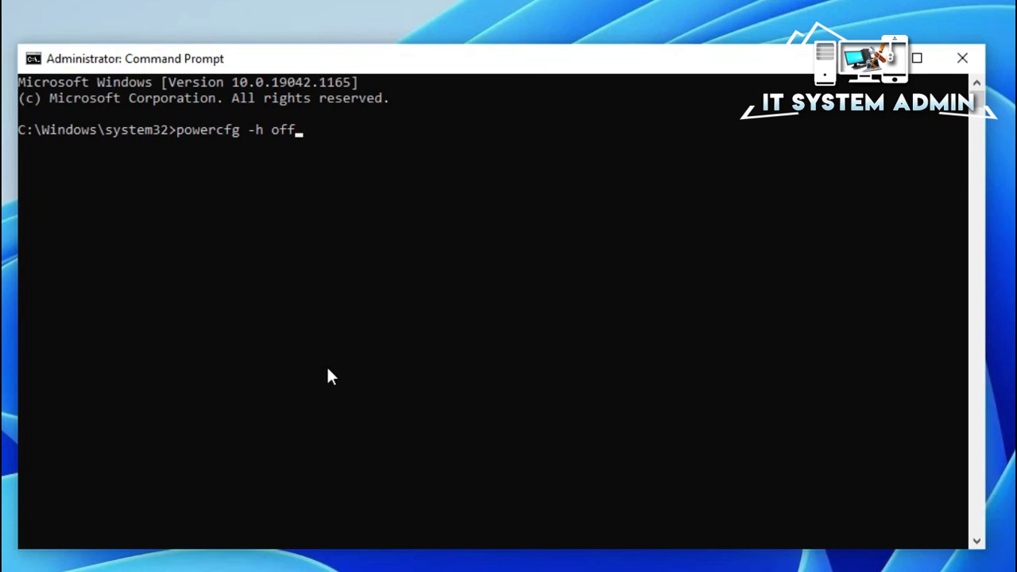
key("Return")
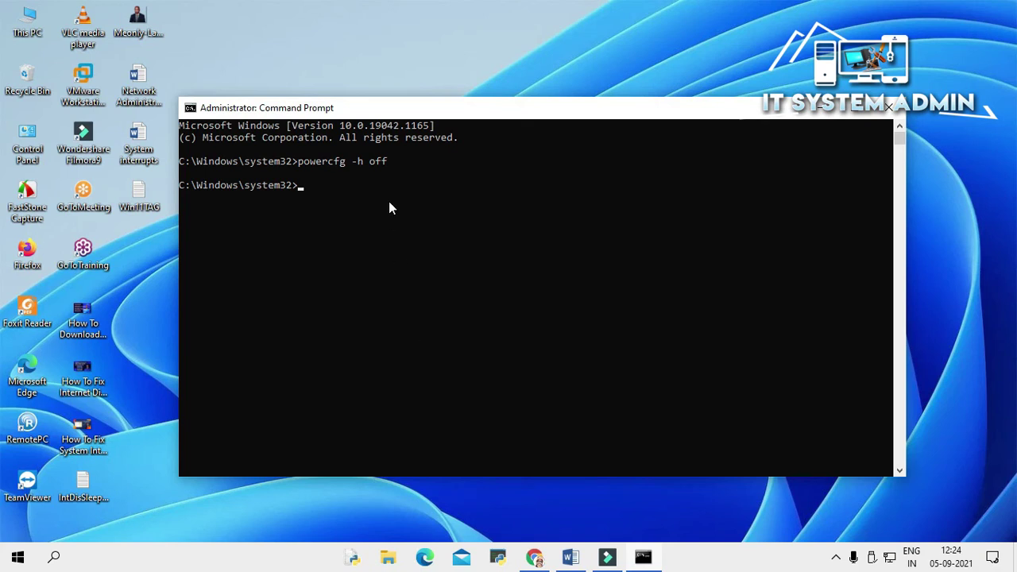
left_click(900, 112)
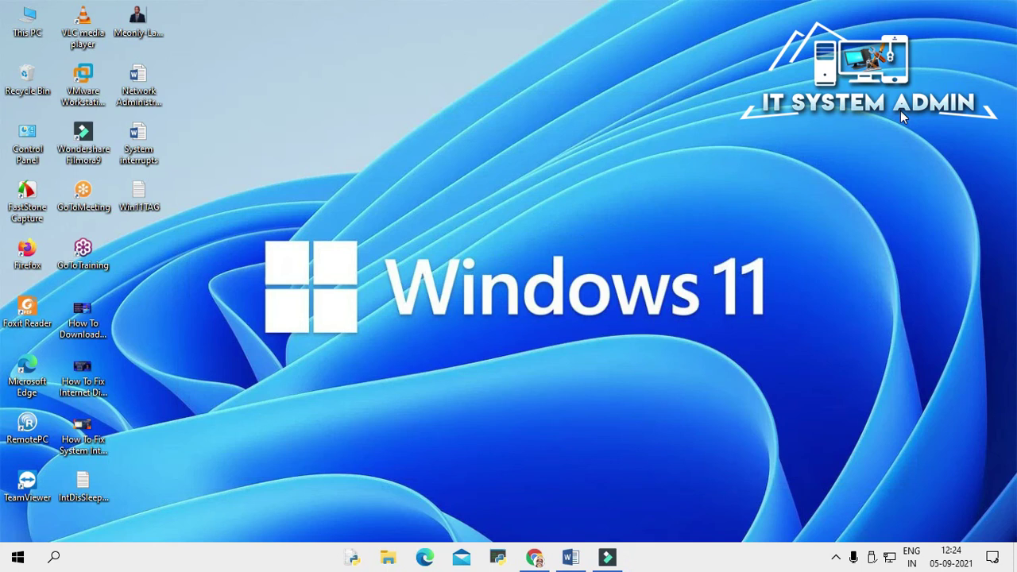
- Show the Start menu's power choices (Sleep, Shut down, Restart) to restart the PC
right_click(19, 560)
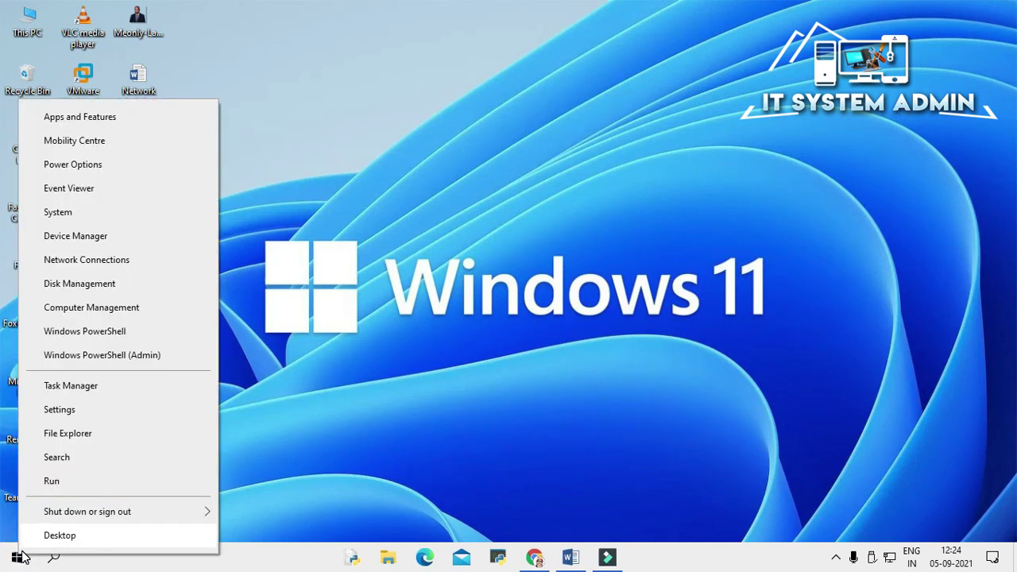
left_click(19, 558)
left_click(17, 556)
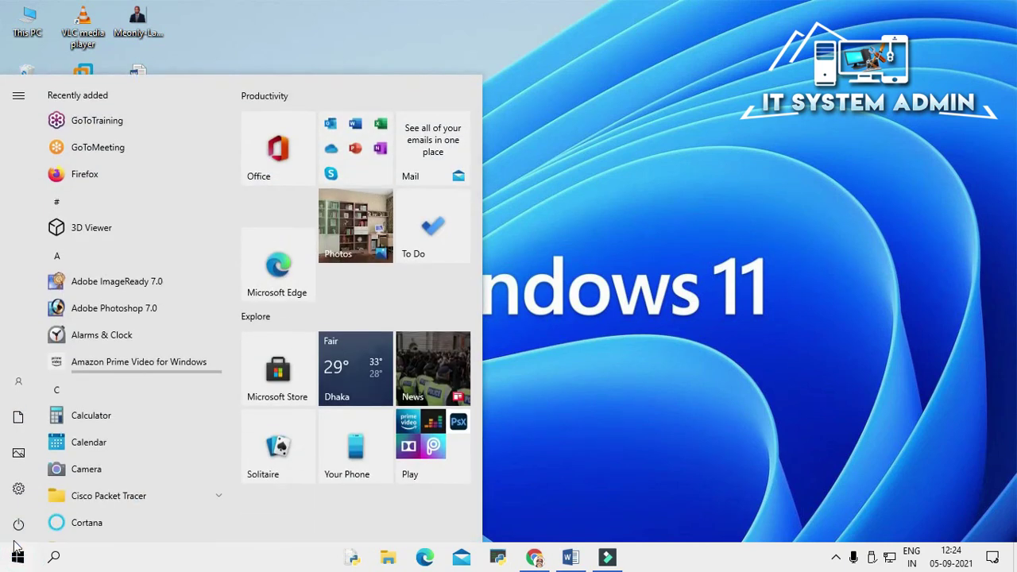
left_click(32, 525)
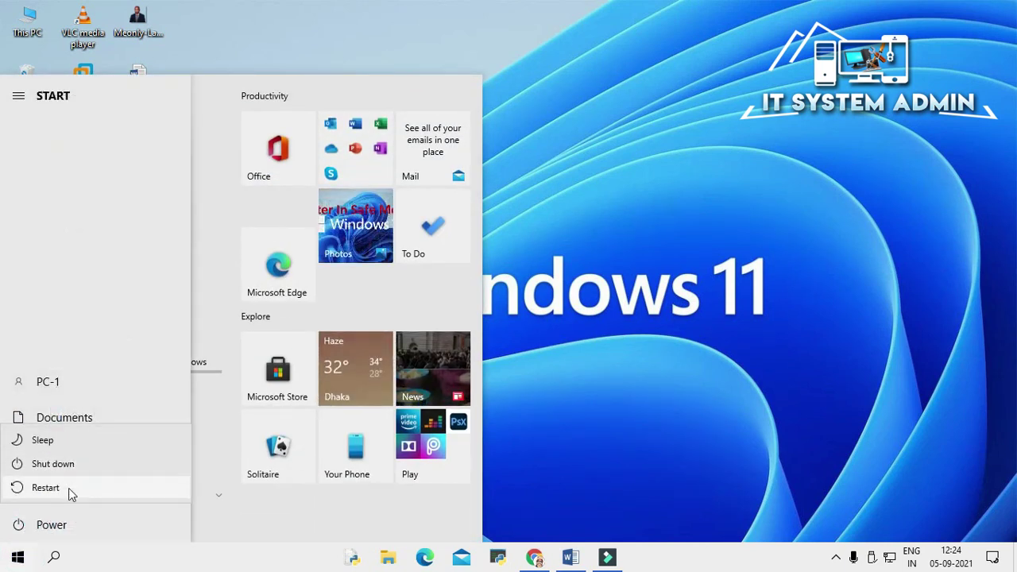